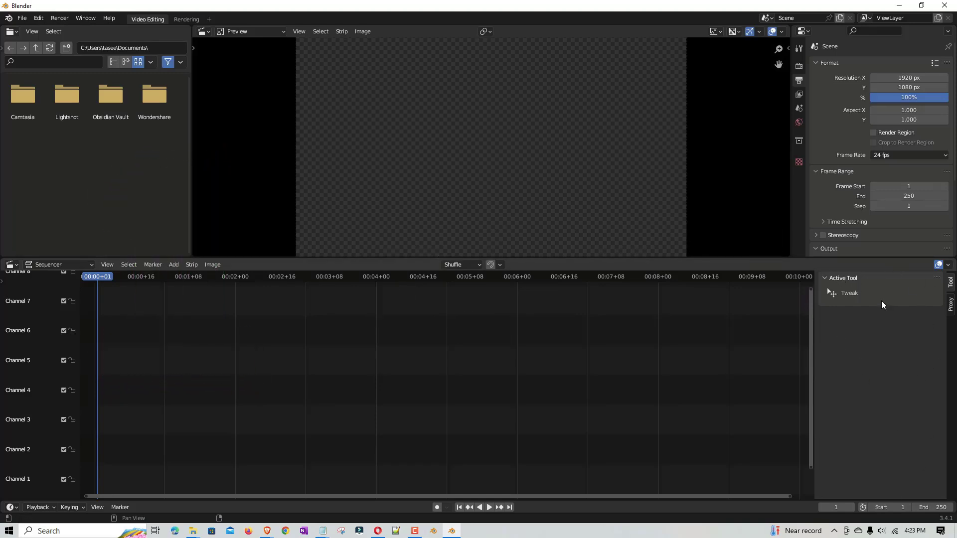
key("n")
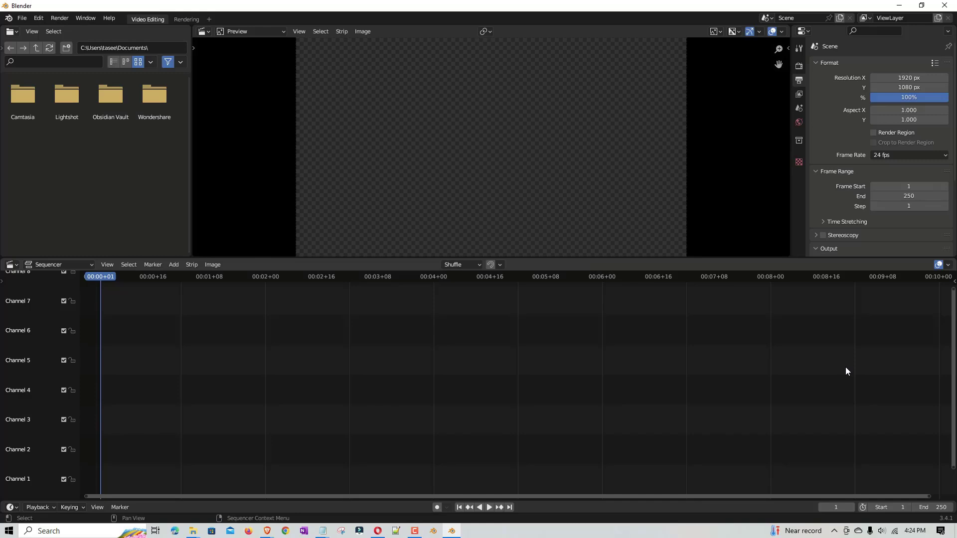
key("n")
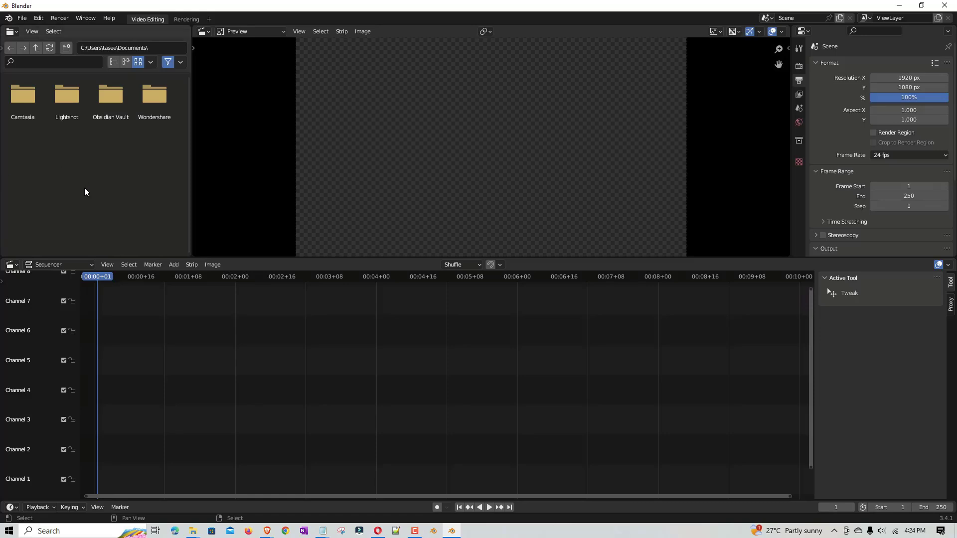
key("t")
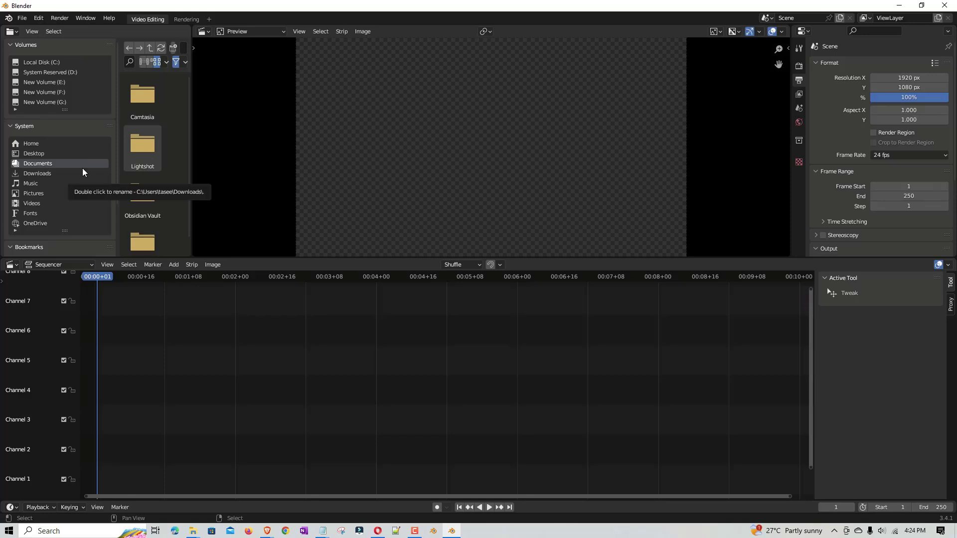
key("t")
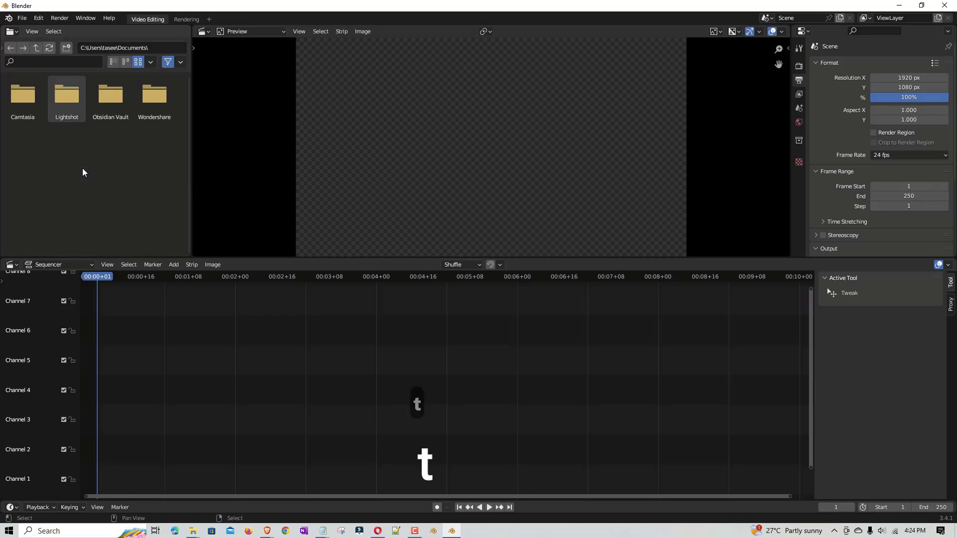
left_click(193, 531)
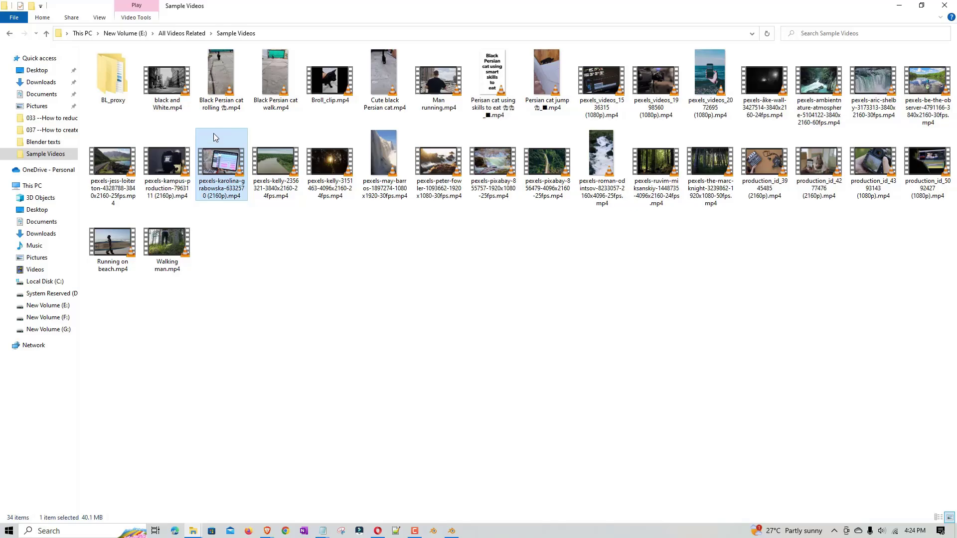
left_click_drag(362, 329, 275, 374)
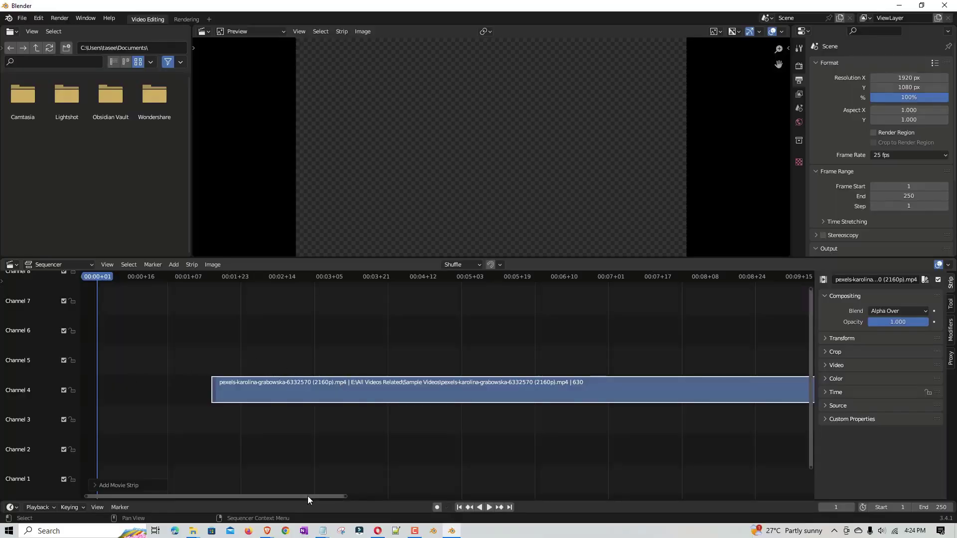
Step: Fit the whole 630-frame Channel 4 strip into the sequencer timeline view
mouse_move(306, 496)
left_mouse_down()
mouse_move(261, 495)
mouse_move(320, 498)
mouse_move(311, 500)
left_mouse_up()
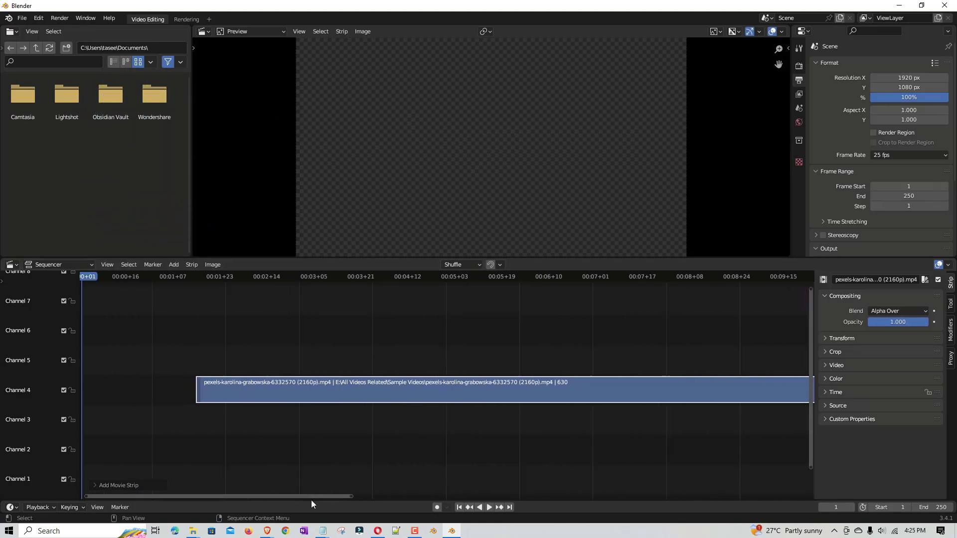
key("Home")
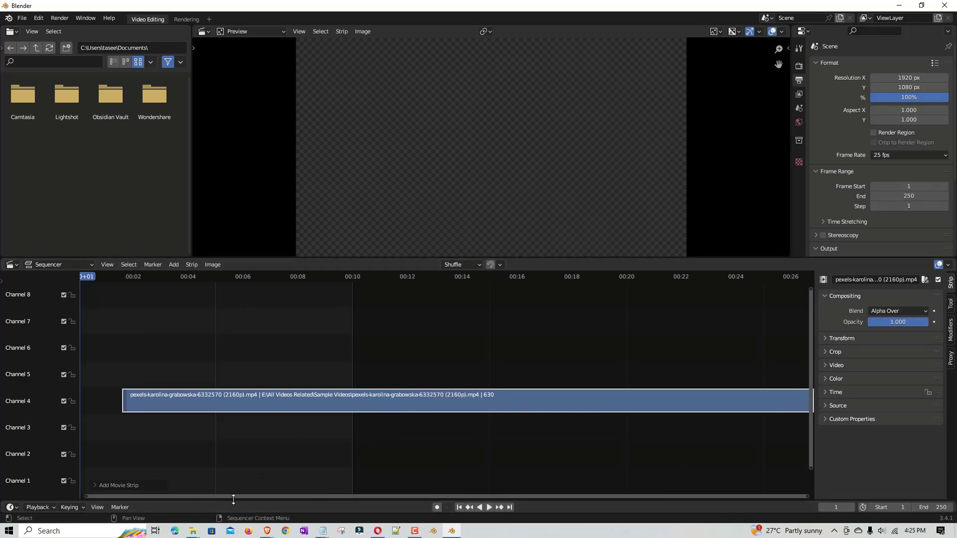
left_click_drag(235, 497, 240, 498)
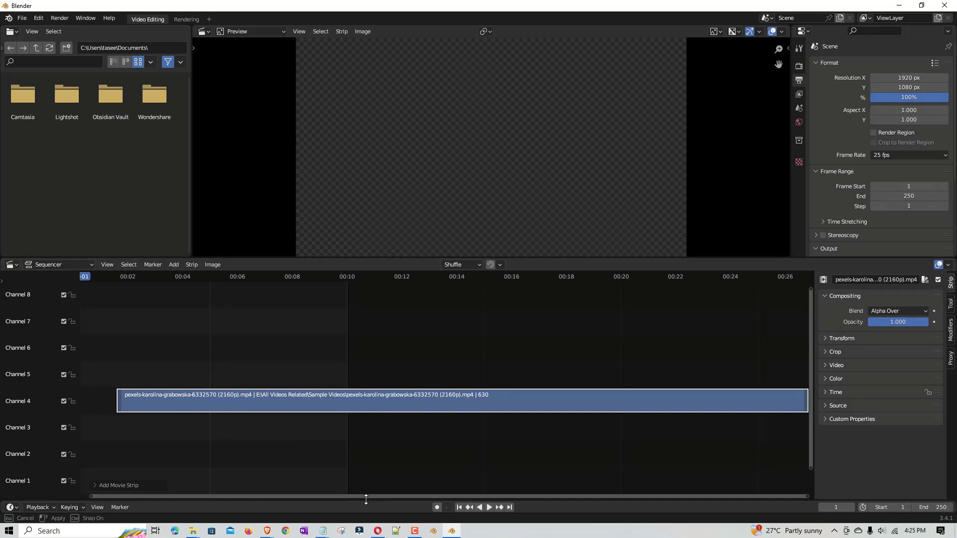
left_click_drag(366, 497, 366, 497)
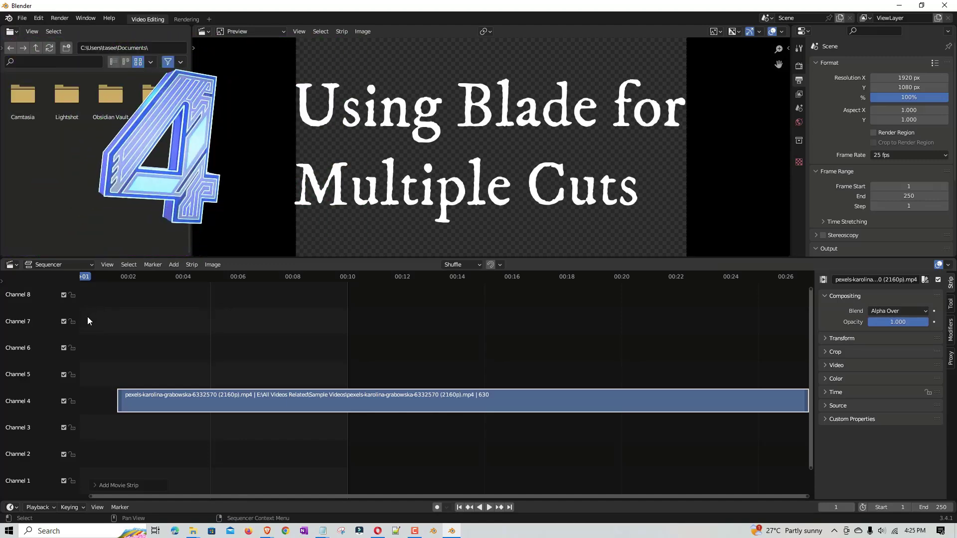
Step: Blade the Channel 4 clip at five points, splitting it into six strips
key("t")
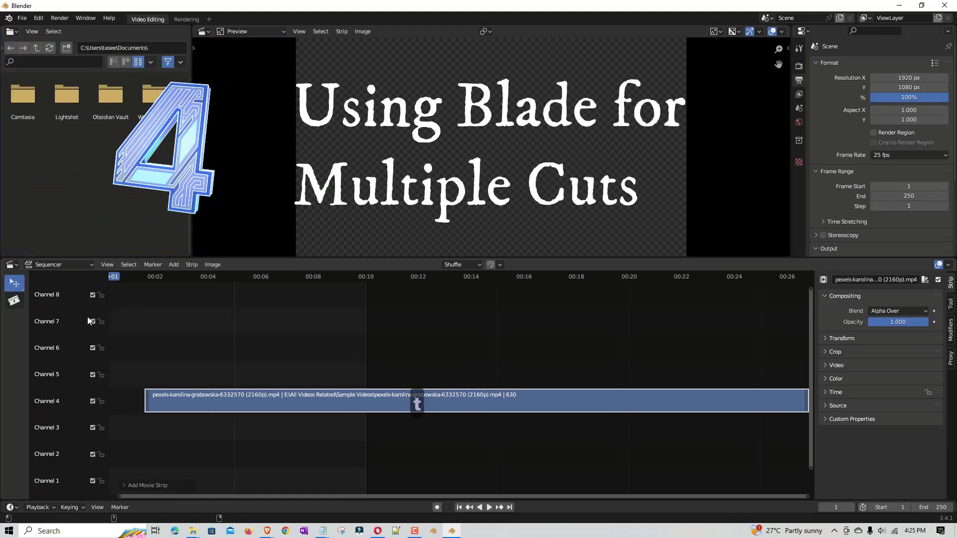
left_click(15, 301)
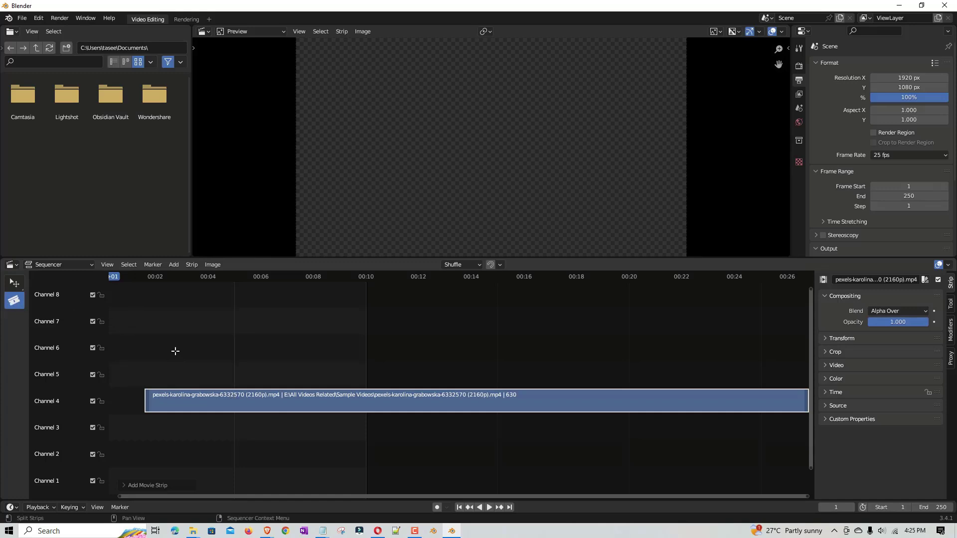
left_click(216, 403)
left_click(293, 400)
left_click(399, 403)
left_click(523, 402)
left_click(621, 402)
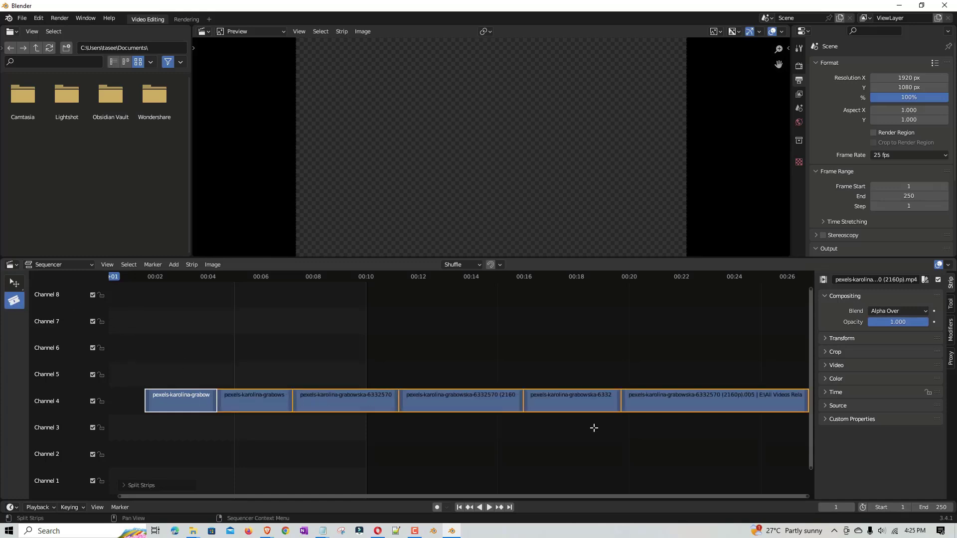
left_click(14, 284)
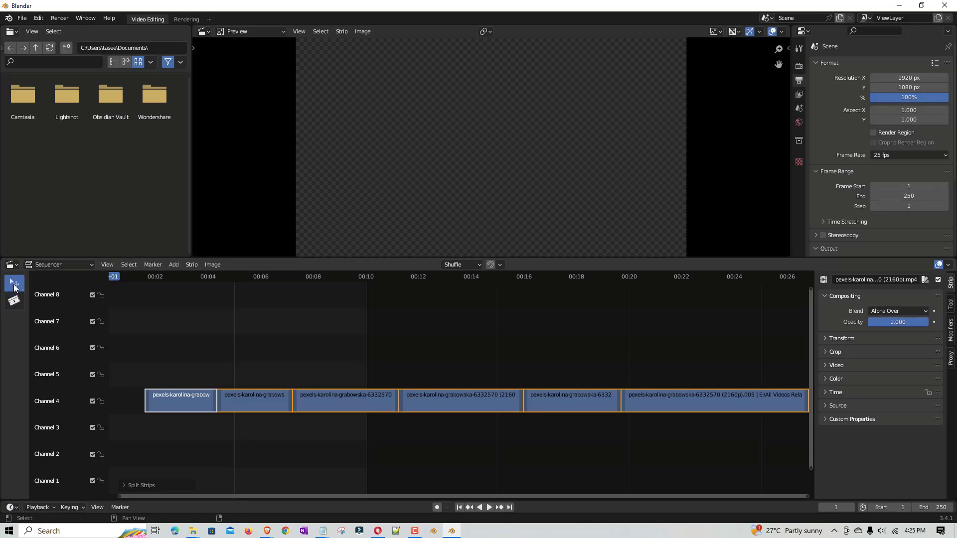
Step: Move two cut pieces to other channels, then undo the moves and cuts with Ctrl+Z
left_click_drag(181, 394, 475, 426)
left_click_drag(540, 368, 570, 421)
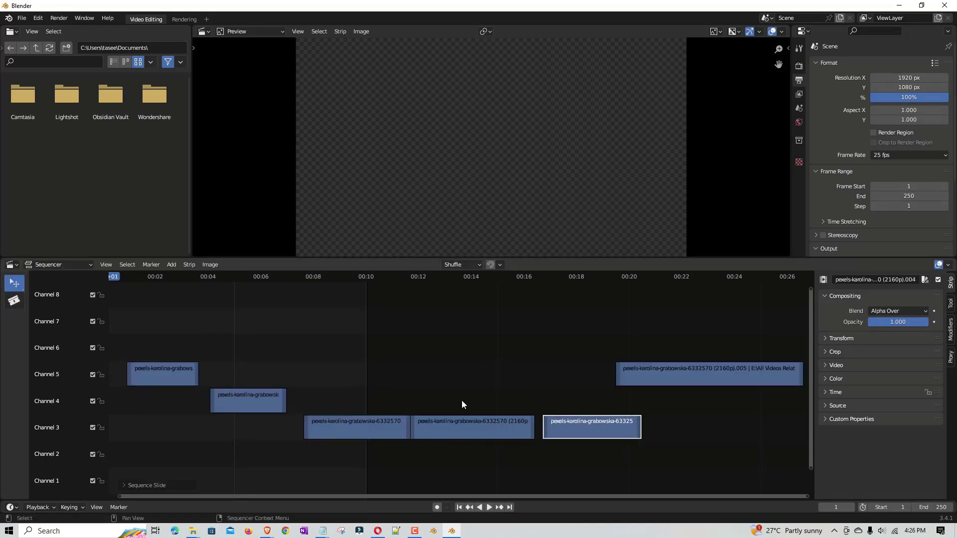
key("ctrl+z")
key("ctrl+z")
key("ctrl+z")
key("ctrl+z")
key("ctrl+z")
key("ctrl+z")
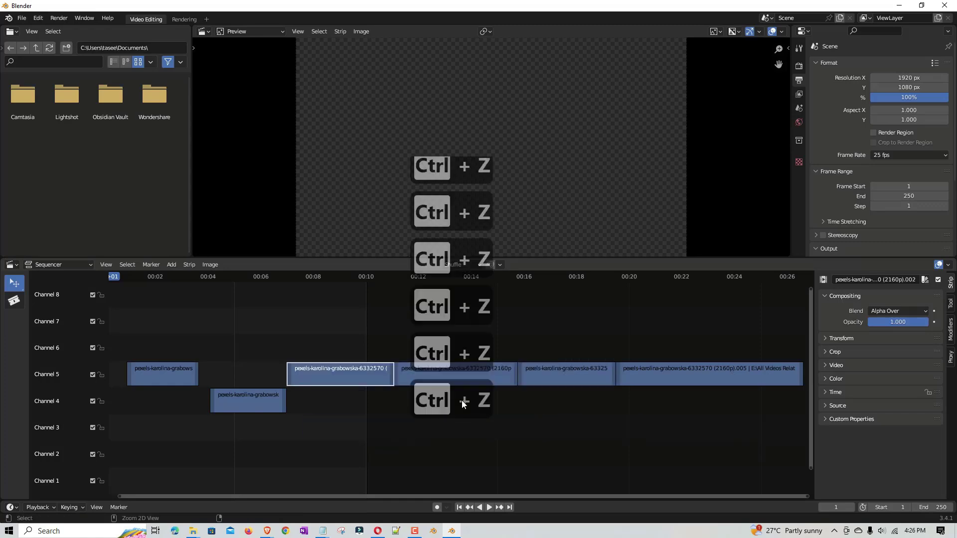
key("ctrl+z")
key("ctrl+z")
key("ctrl+z")
key("ctrl+z")
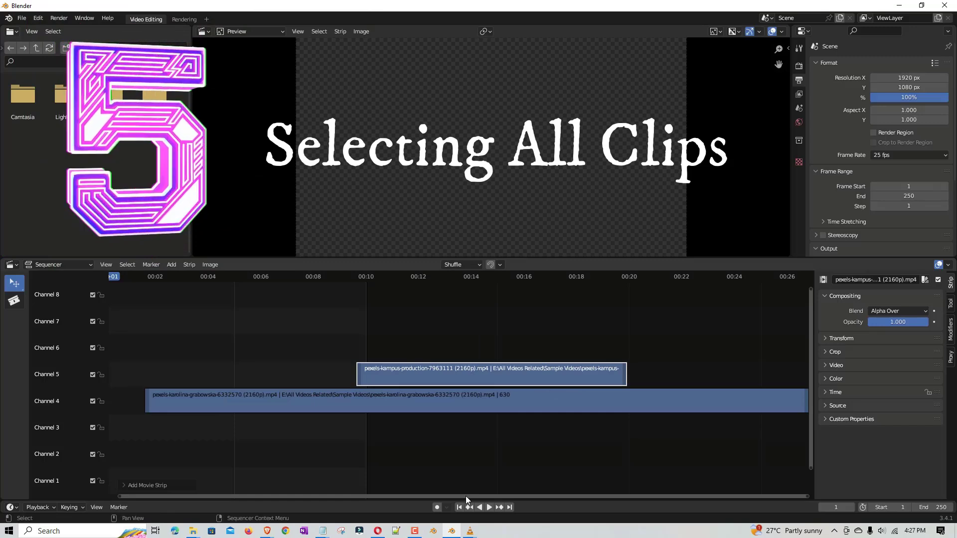
Step: Add black and White.mp4 and Running on beach.mp4 to the sequencer on channel 2
mouse_move(193, 532)
left_click(248, 493)
left_click_drag(167, 79, 452, 531)
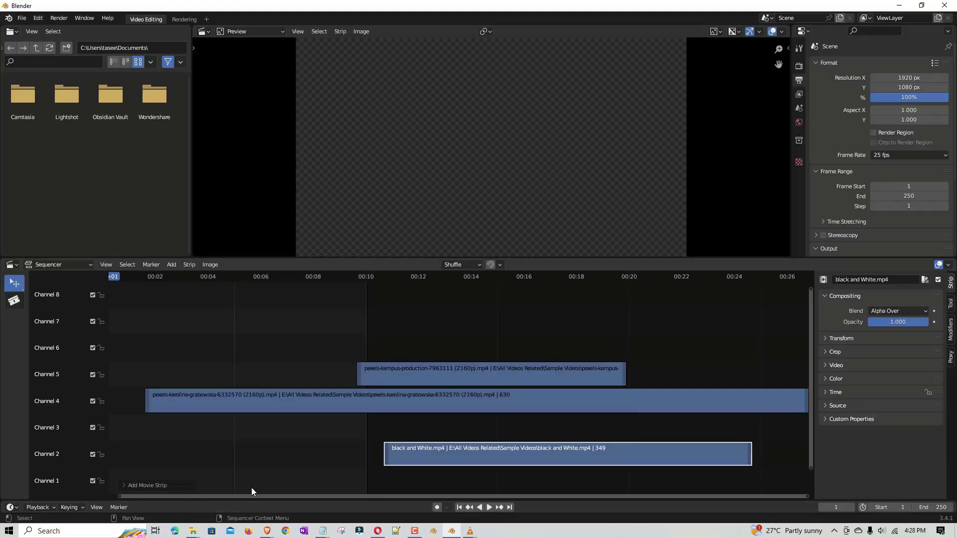
key("alt+Tab")
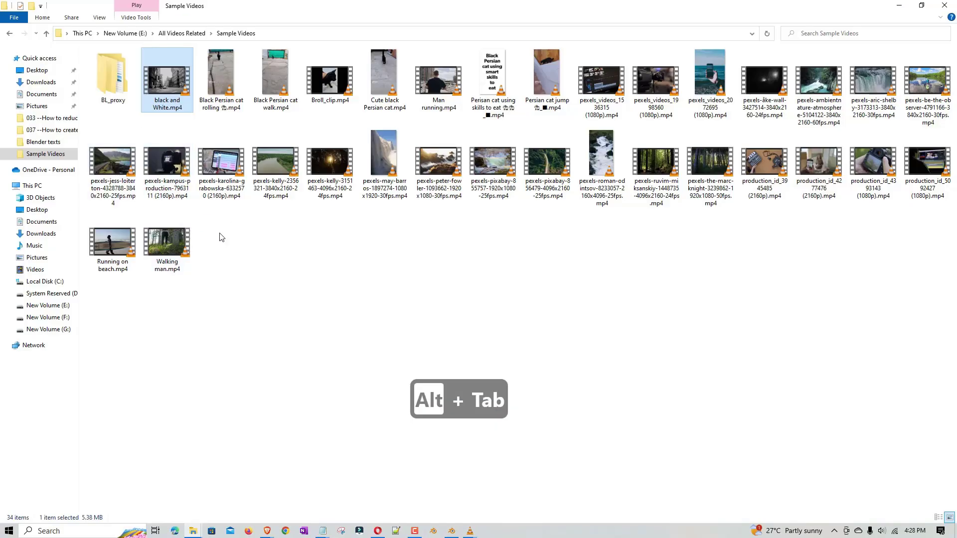
left_click_drag(118, 249, 418, 488)
Step: Box-select the strips in Channels 5, 4 and 2 and slide them 8 frames later
scroll(465, 437, "down", 1)
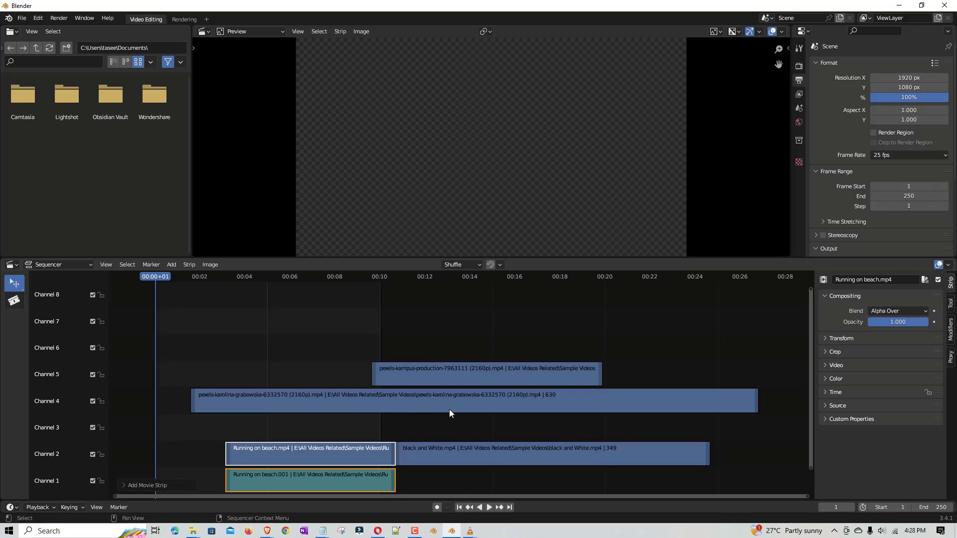
left_click_drag(197, 309, 725, 489)
left_click_drag(481, 384, 459, 378)
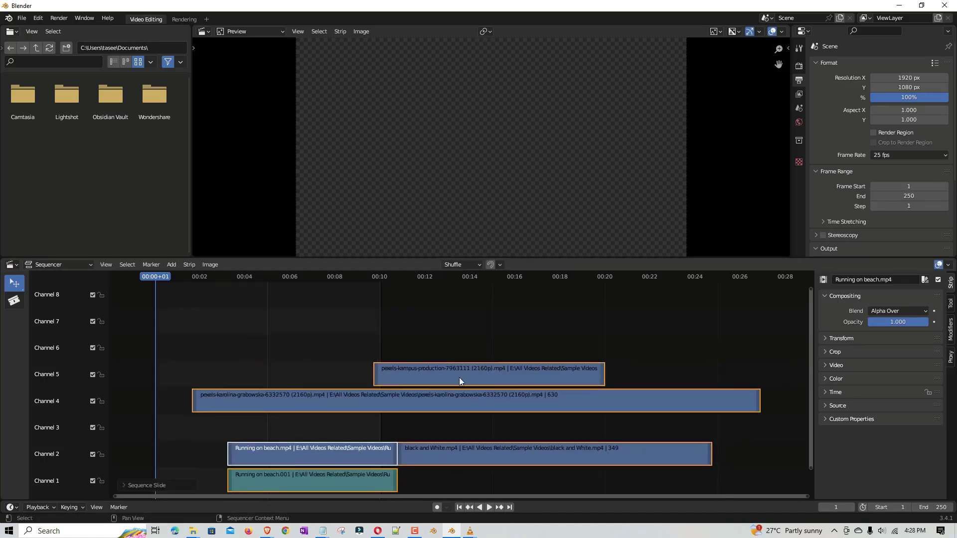
Step: Select all strips, move them up one channel and 26 frames later, then deselect everything
left_click(395, 348)
key("a")
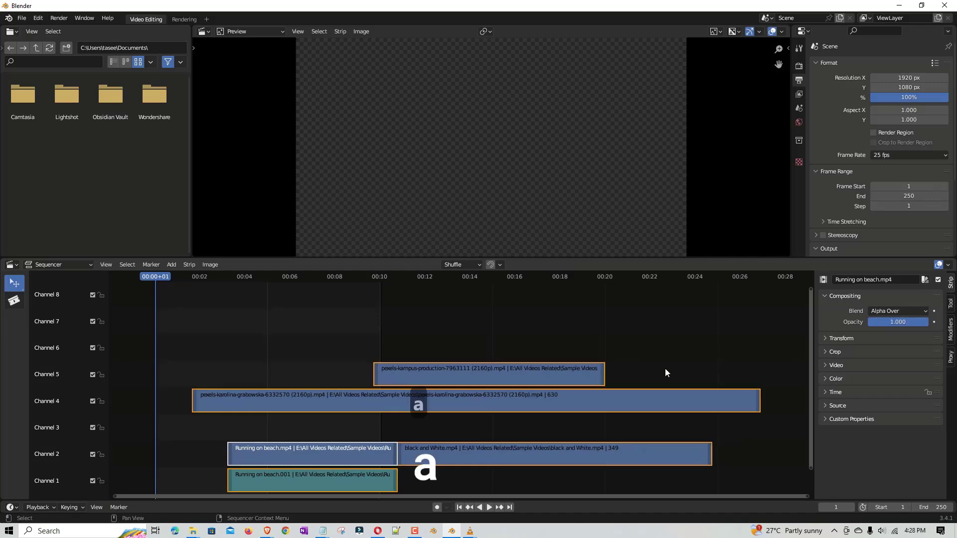
left_click_drag(519, 381, 498, 355)
key("alt+a")
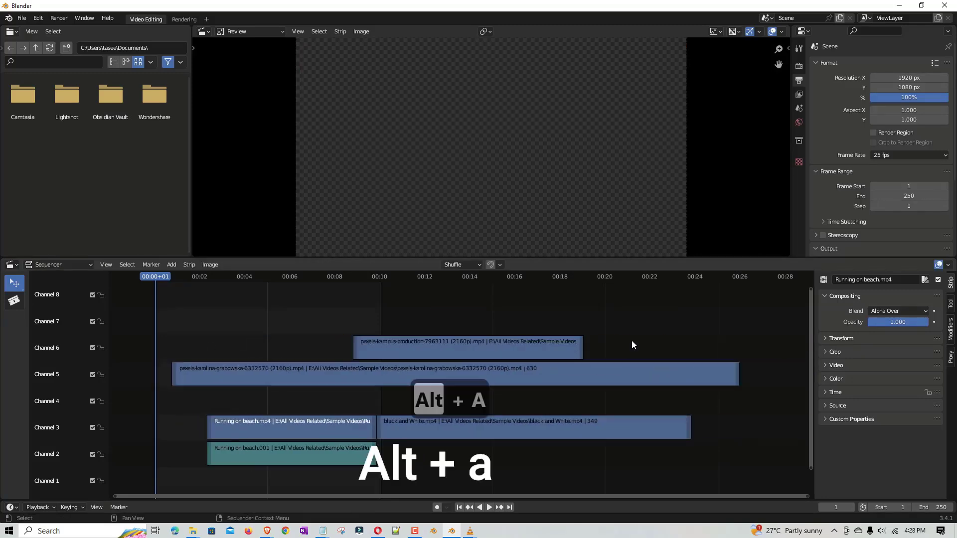
key("a")
key("alt+a")
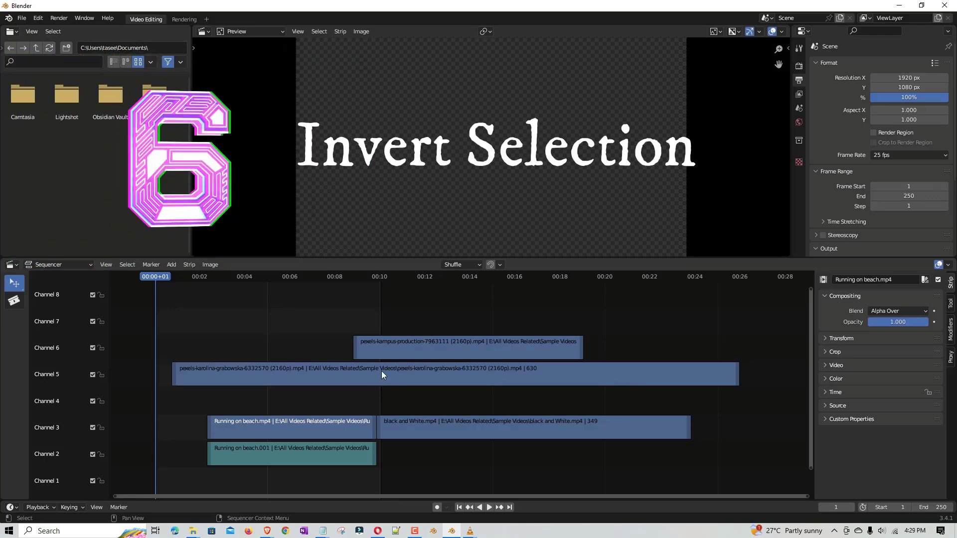
Step: Select the long Channel 5 karolina strip and invert the selection to all other strips
left_click(400, 348)
left_click(337, 371)
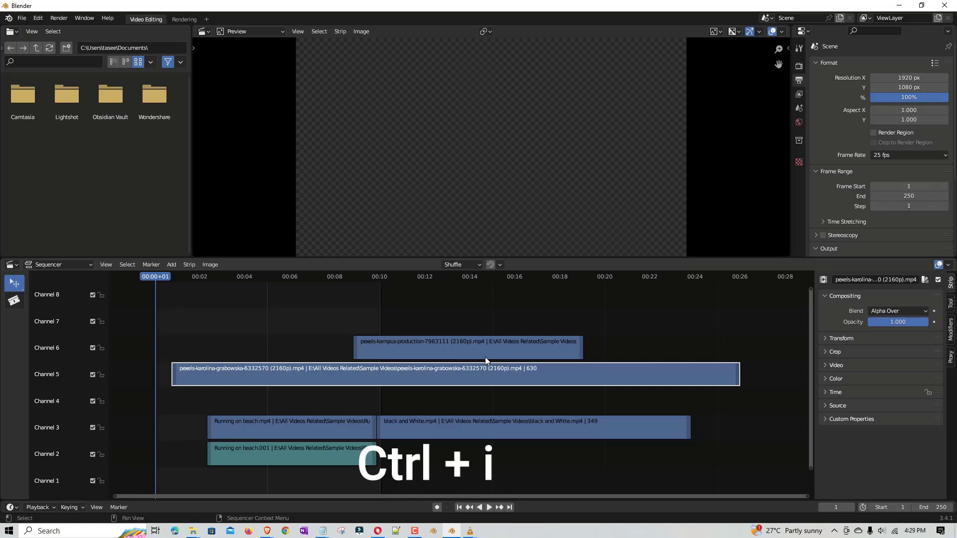
key("ctrl+i")
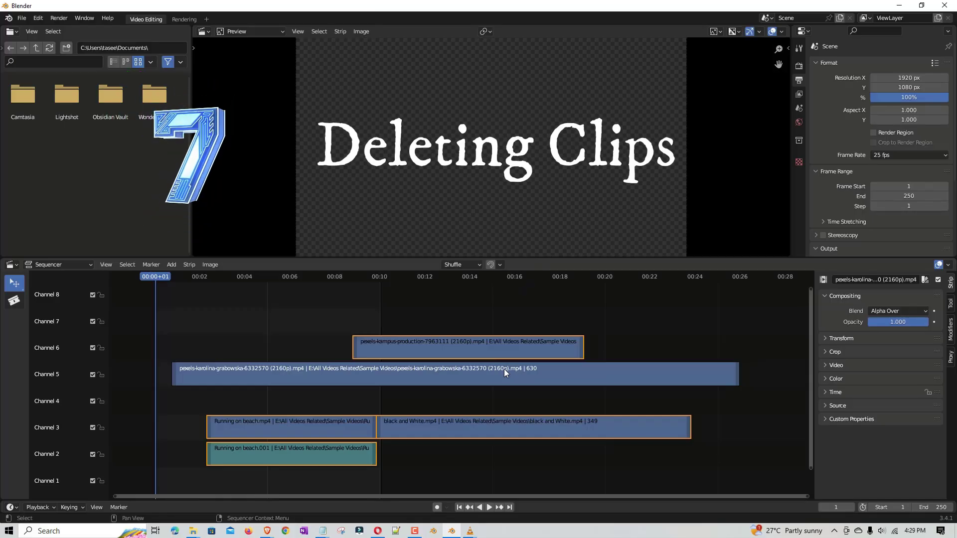
key("x")
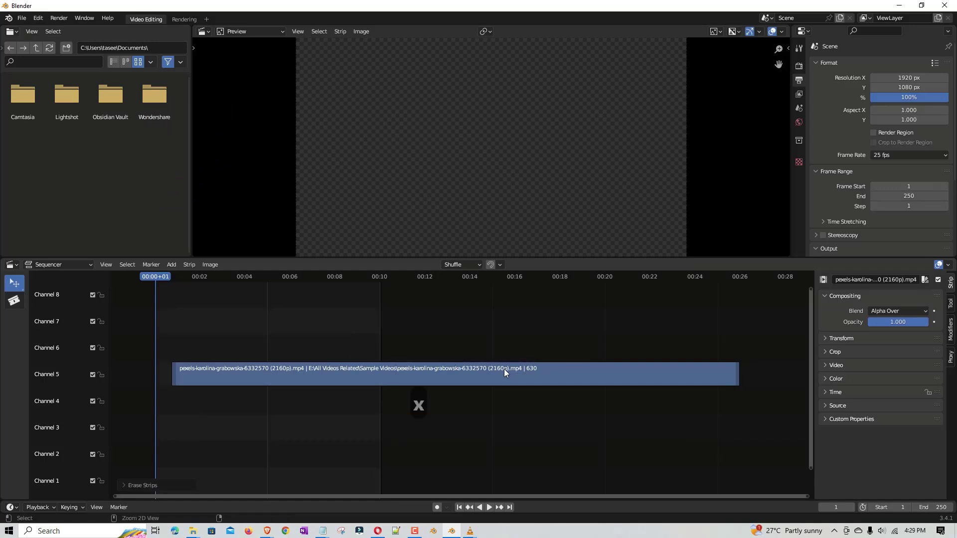
key("ctrl+z")
left_click(593, 421)
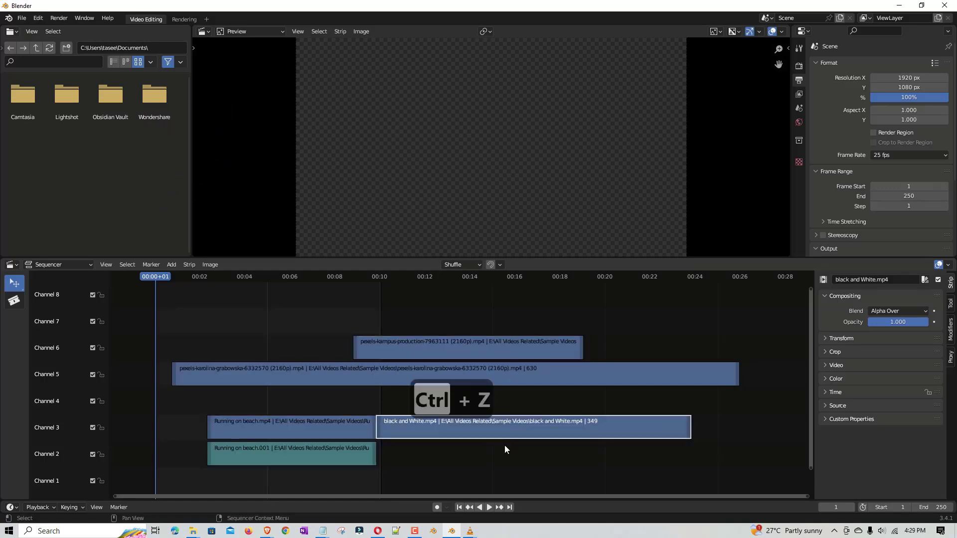
left_click(502, 343)
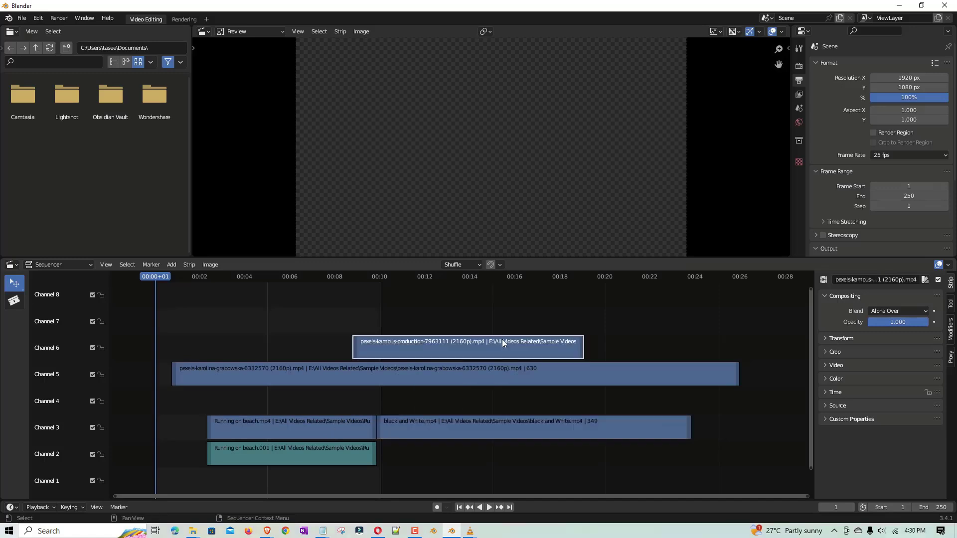
left_click(557, 423, "shift")
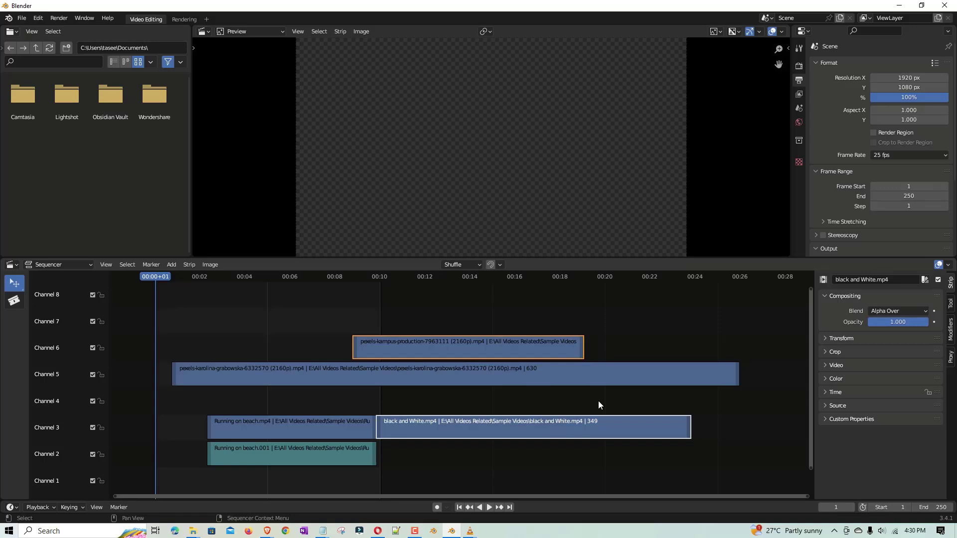
key("ctrl+i")
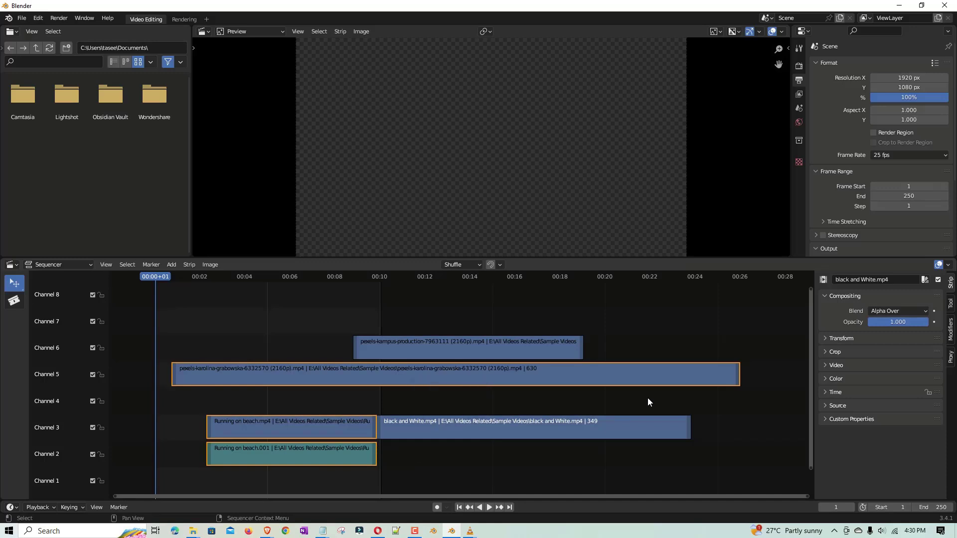
key("x")
key("ctrl+z")
key("ctrl+z")
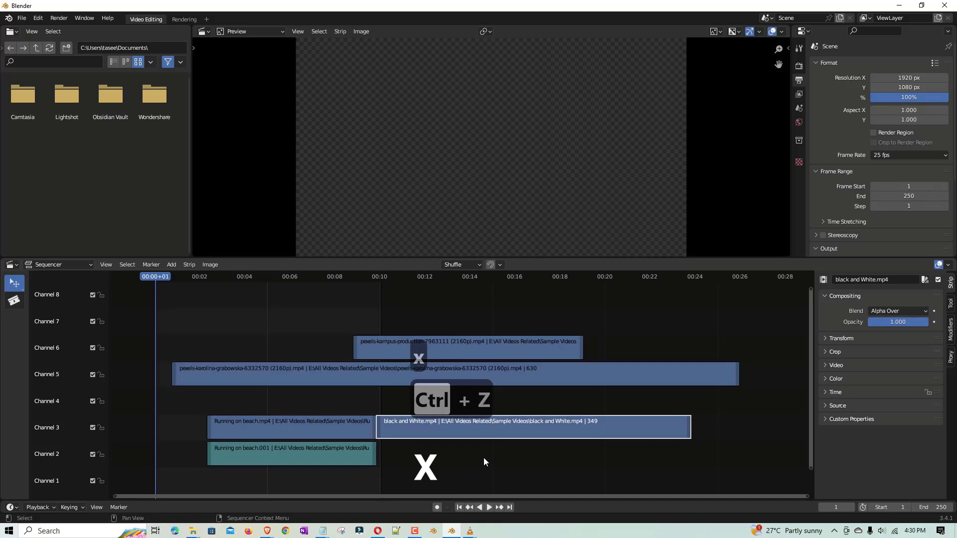
left_click(561, 379)
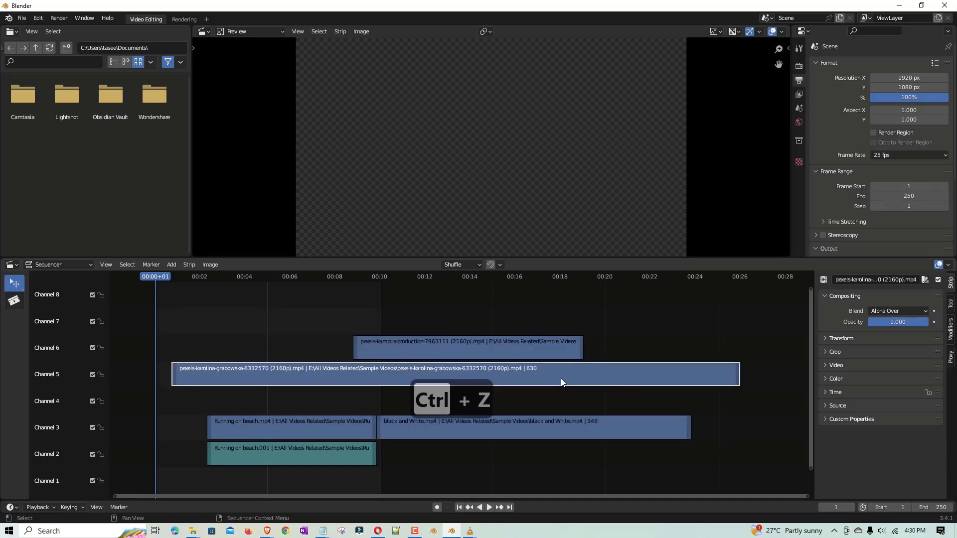
left_click(519, 350, "shift")
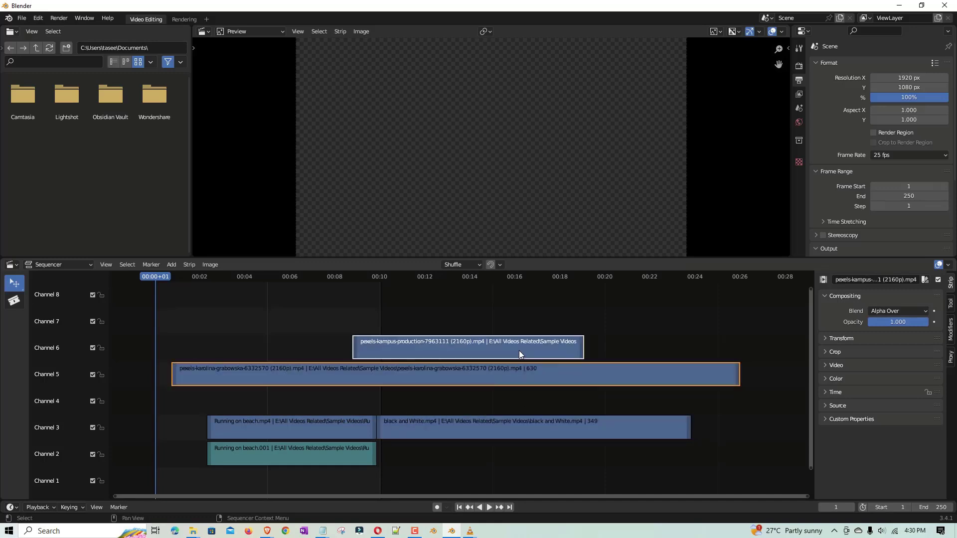
key("x")
key("ctrl+z")
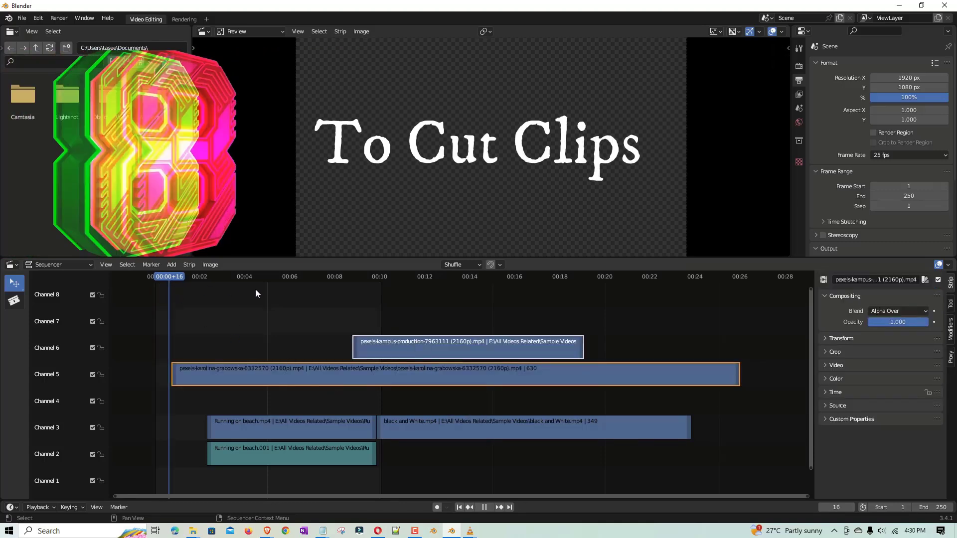
Step: Cut the channel 5 clip with K at 00:05+16 and 00:09+06, sliding each right piece later
left_click(282, 292)
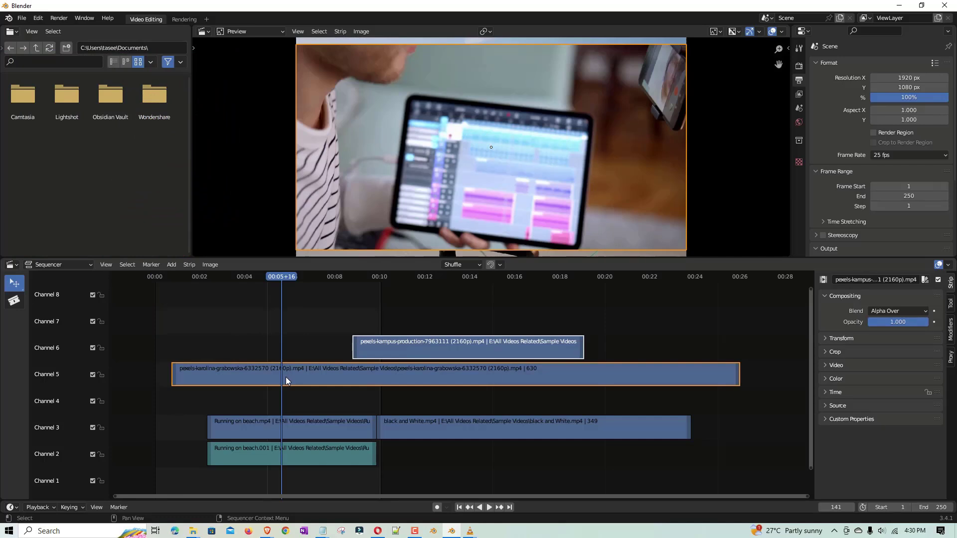
key("k")
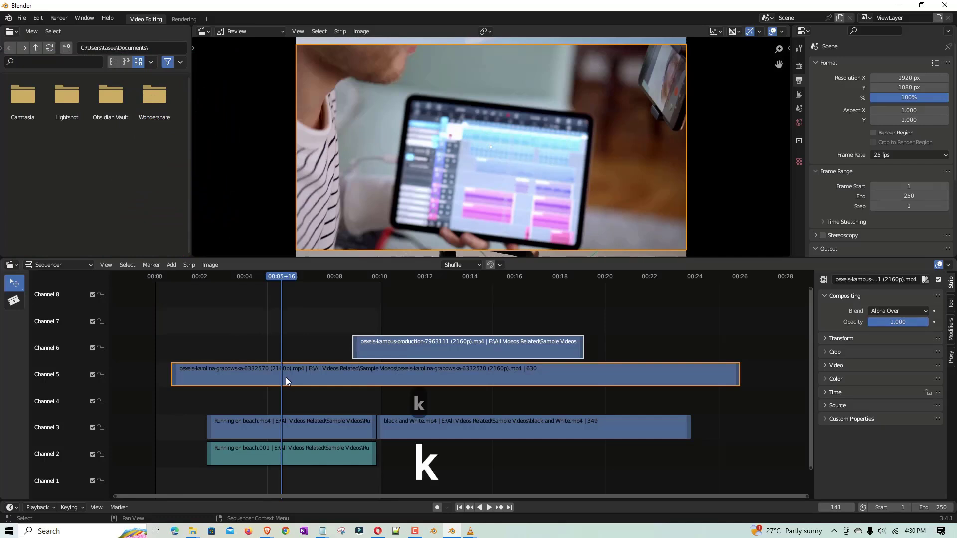
left_click_drag(329, 377, 349, 369)
left_click(364, 373)
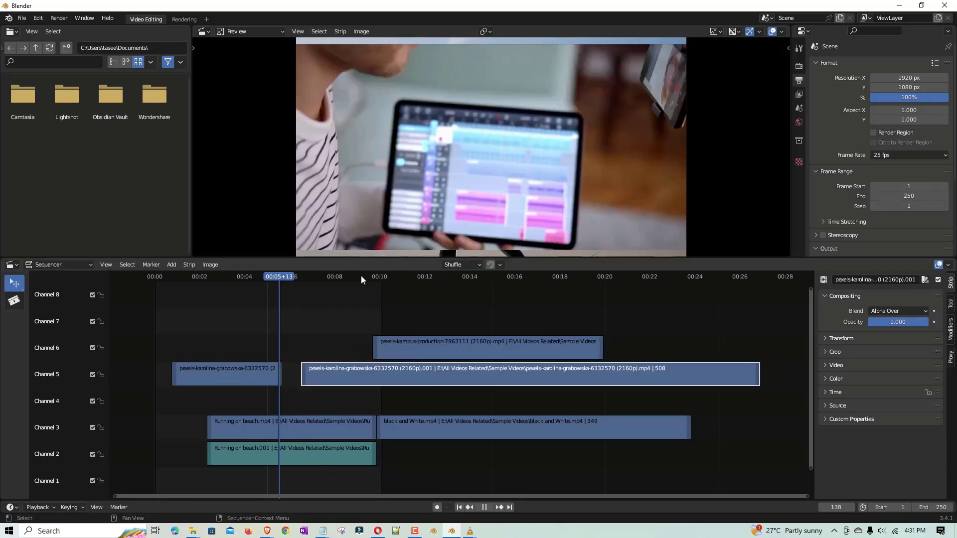
left_click(363, 276)
key("k")
mouse_move(417, 378)
left_mouse_down()
mouse_move(483, 384)
mouse_move(422, 381)
left_mouse_up()
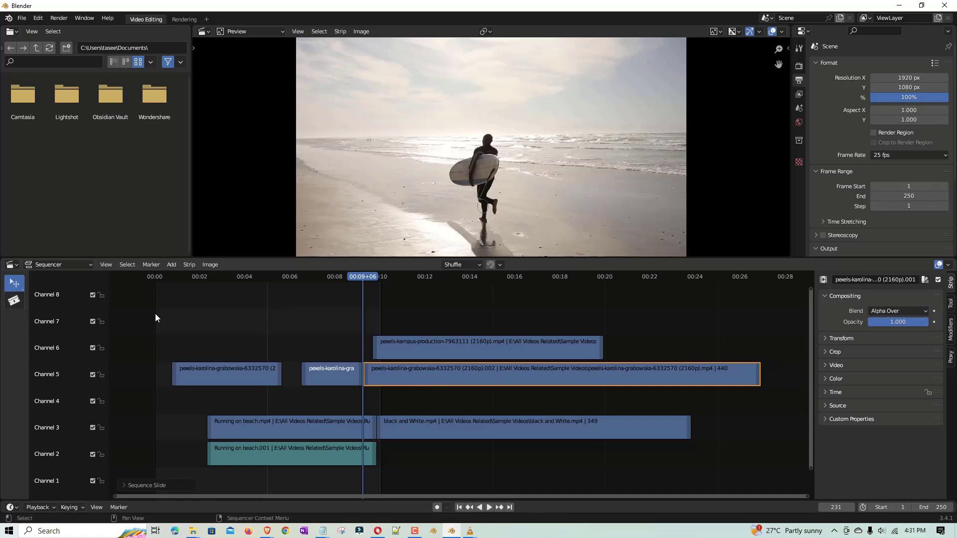
key("b")
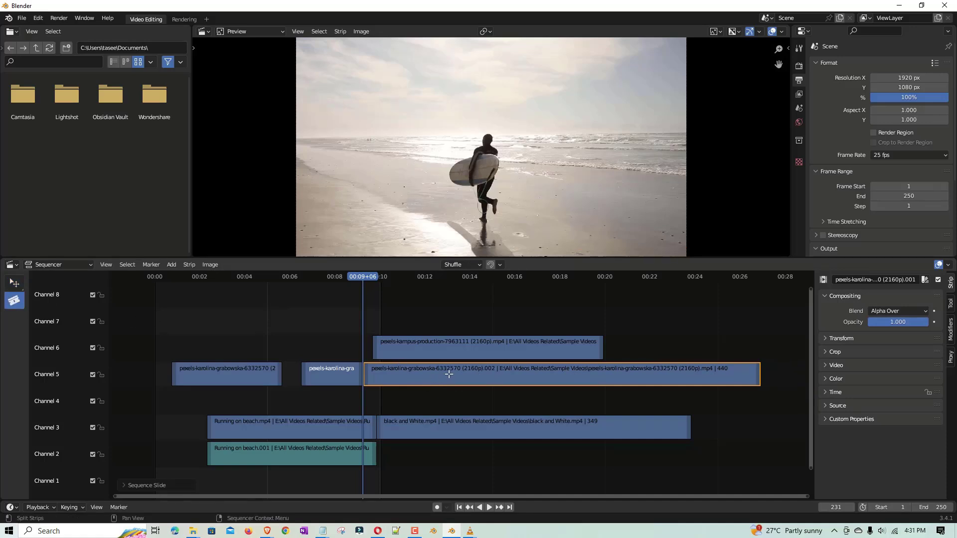
Step: Blade the last channel 5 piece three times, lift the pieces to channel 6, then undo everything
left_click(488, 373)
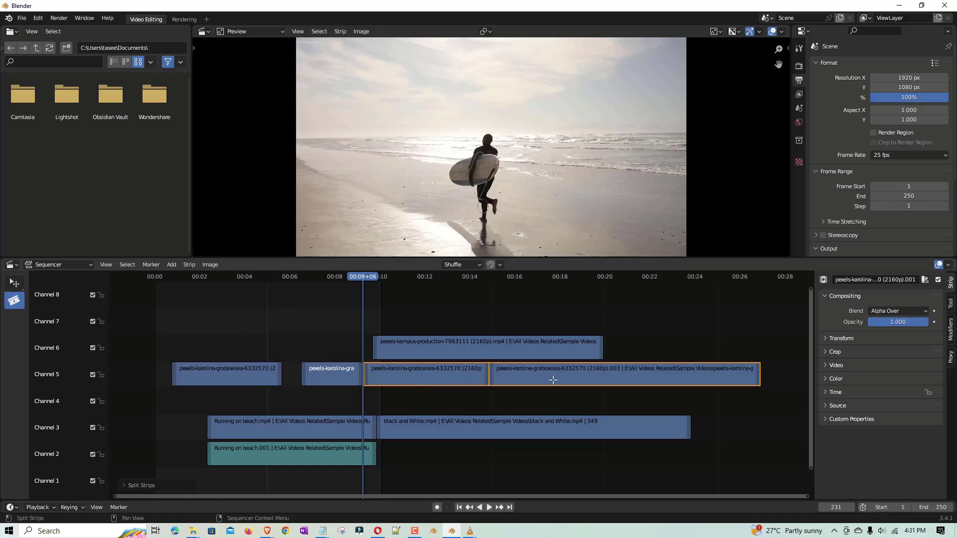
left_click(592, 373)
left_click(665, 375)
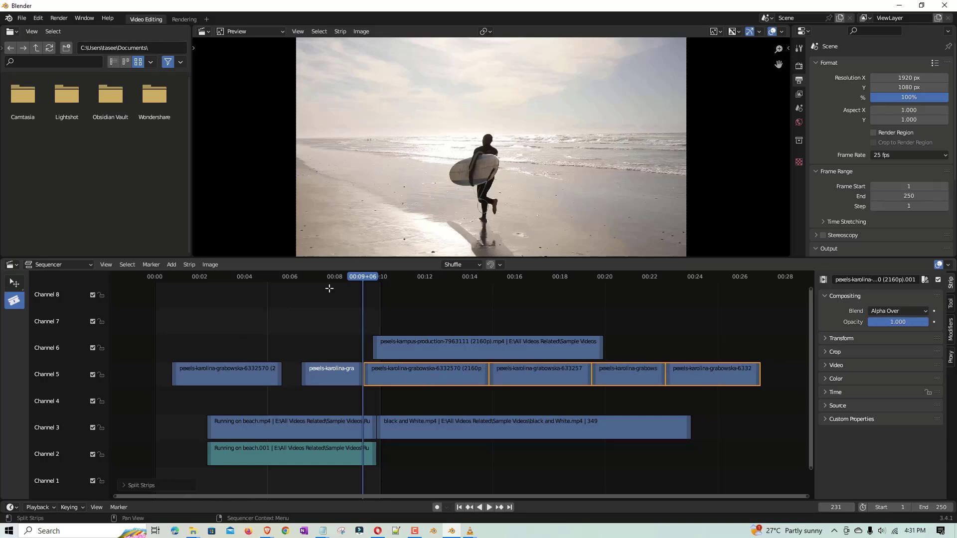
left_click(22, 285)
key("g")
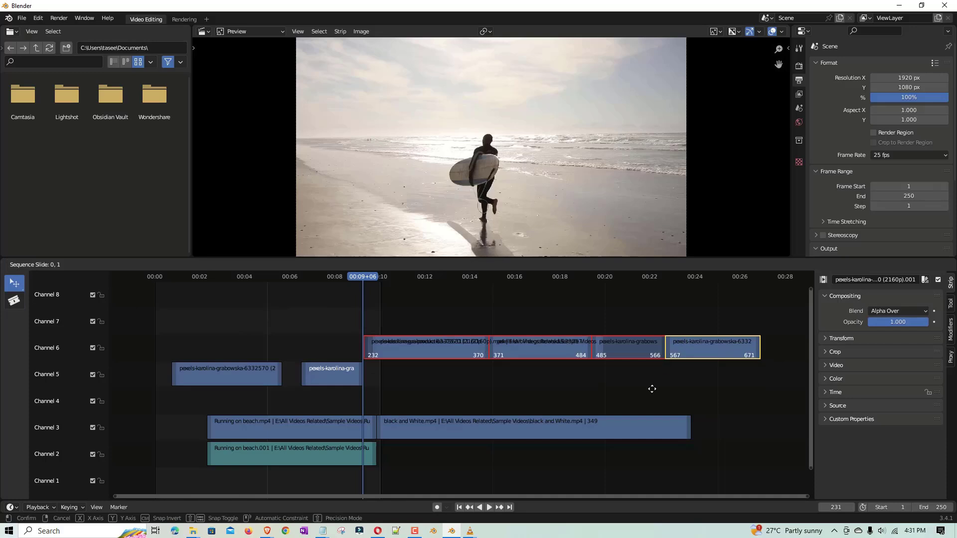
left_click(634, 357)
key("ctrl+z")
key("ctrl+z")
key("ctrl+z")
key("ctrl+z")
key("ctrl+z")
key("ctrl+z")
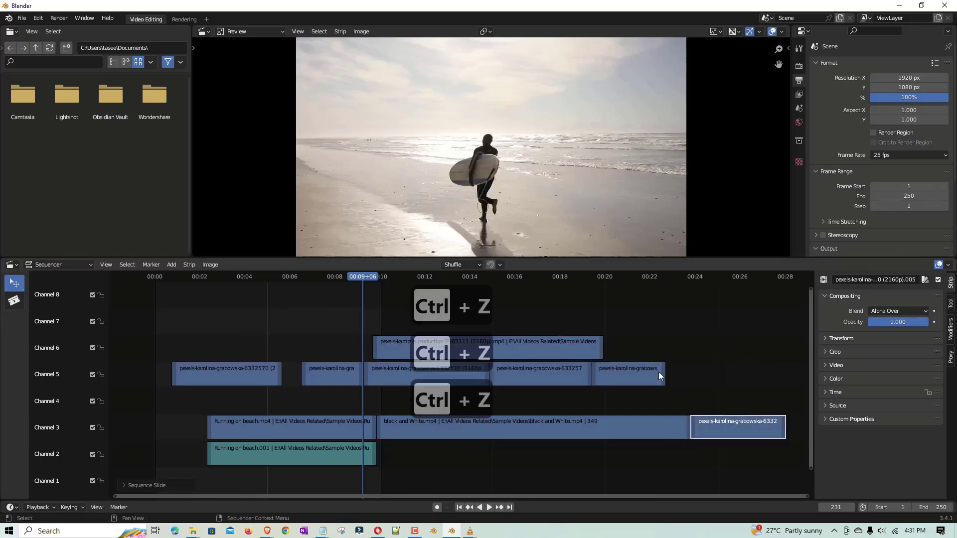
key("ctrl+z")
key("ctrl+z")
key("ctrl+z")
key("ctrl+z")
key("ctrl+z")
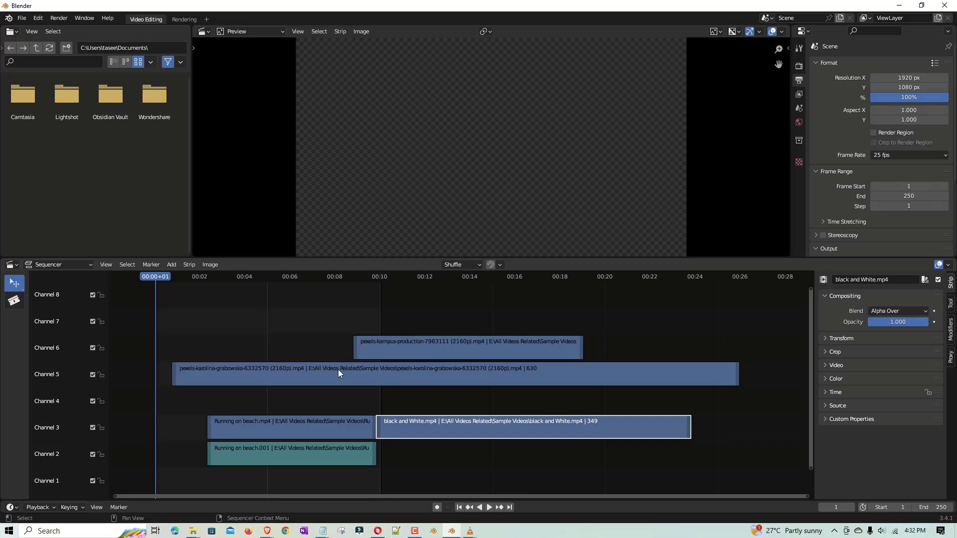
Step: Mark a preview range from frame 9 to 92 and play it back
key("p")
left_click_drag(163, 300, 237, 476)
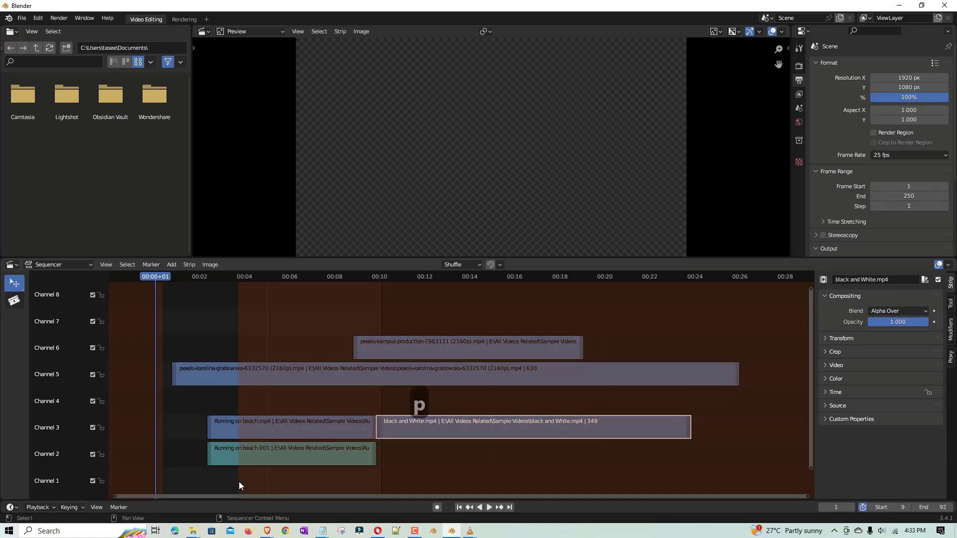
left_click(489, 507)
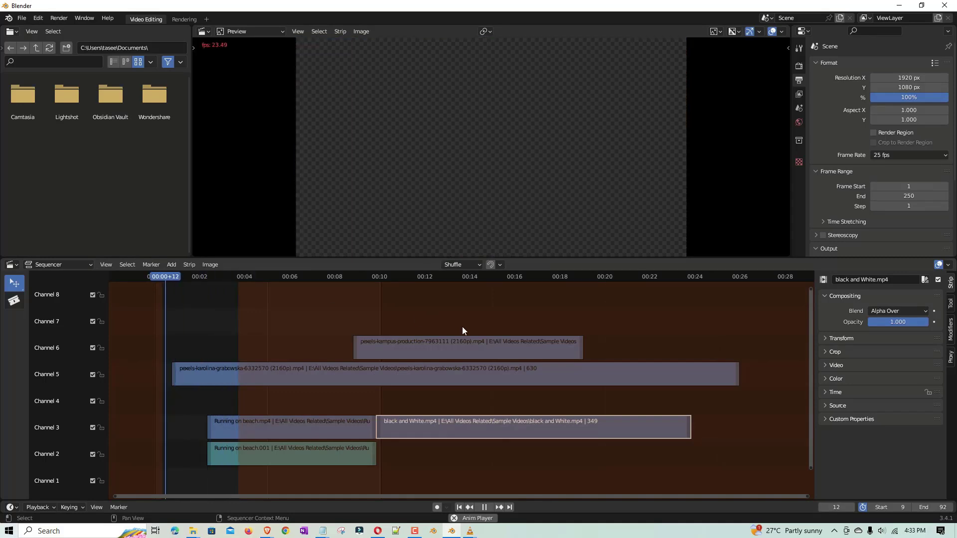
Step: Replace the 9–92 preview range with a new preview range from frame 0 to 547
key("alt+p")
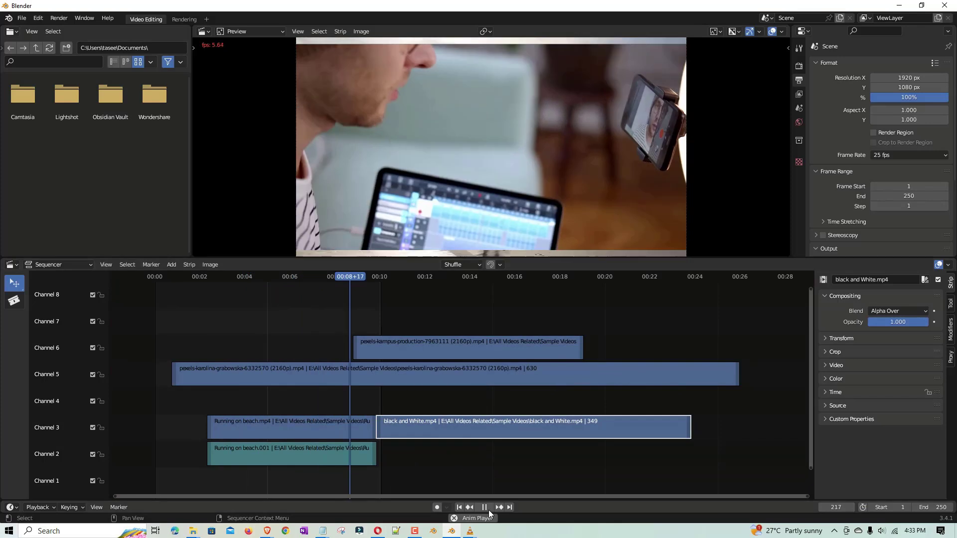
key("space")
key("p")
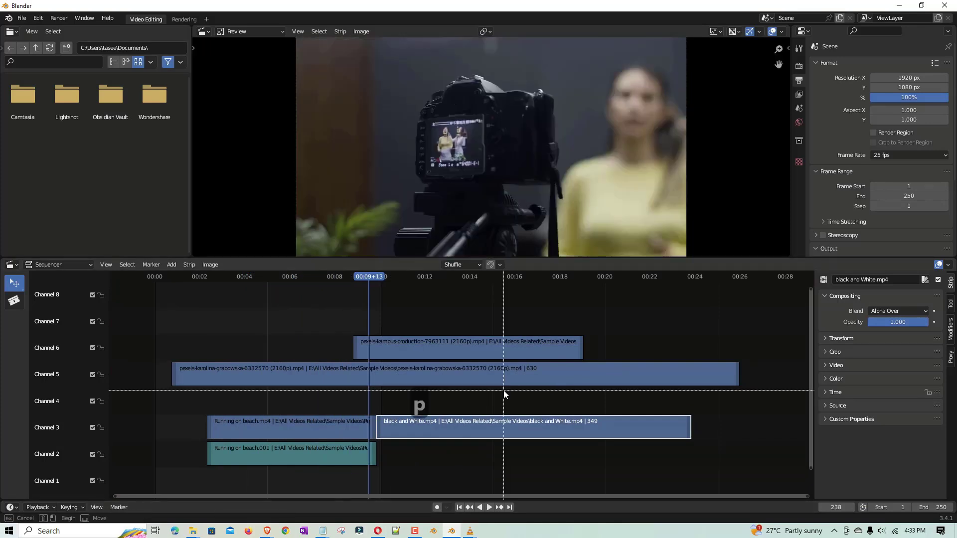
left_click_drag(154, 302, 647, 494)
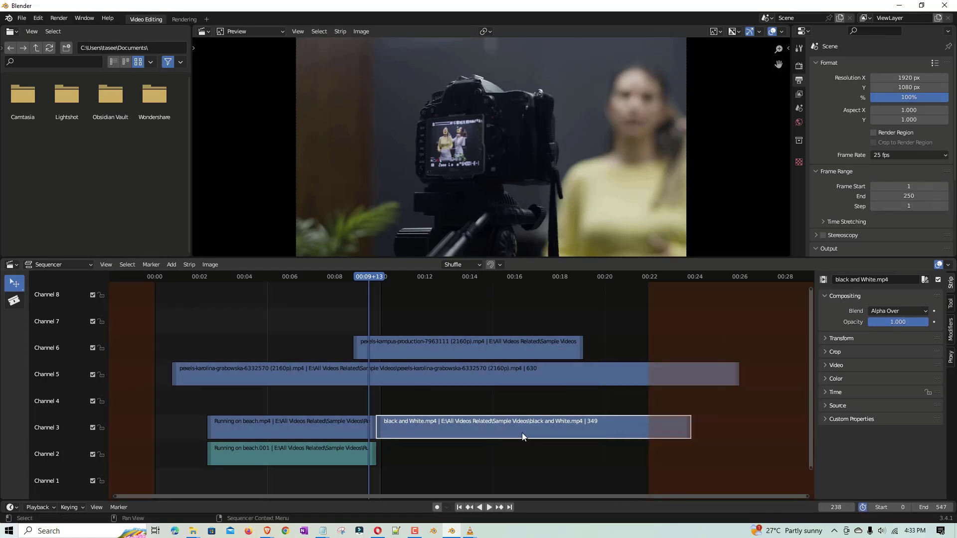